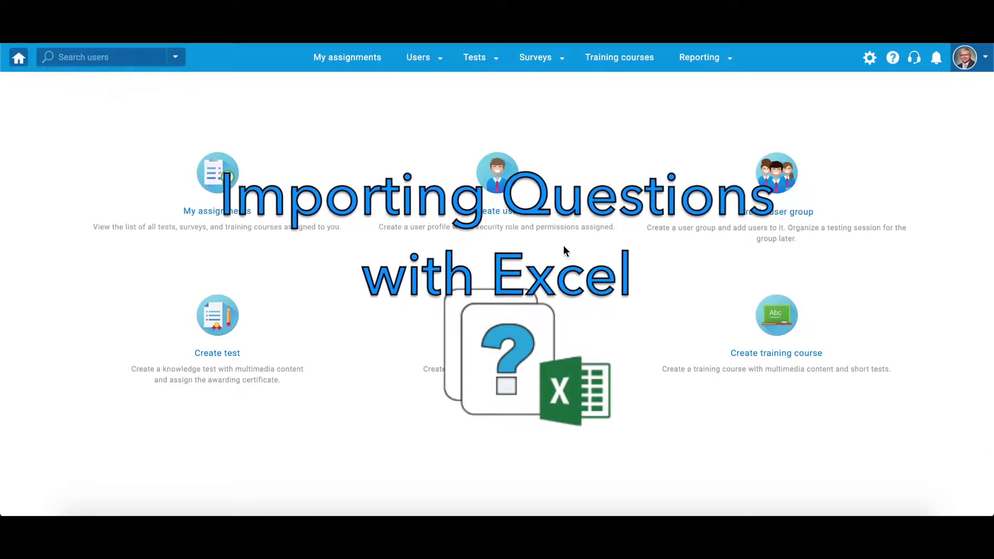
# - Open the Question pools page from the Tests menu
pyautogui.click(486, 58)
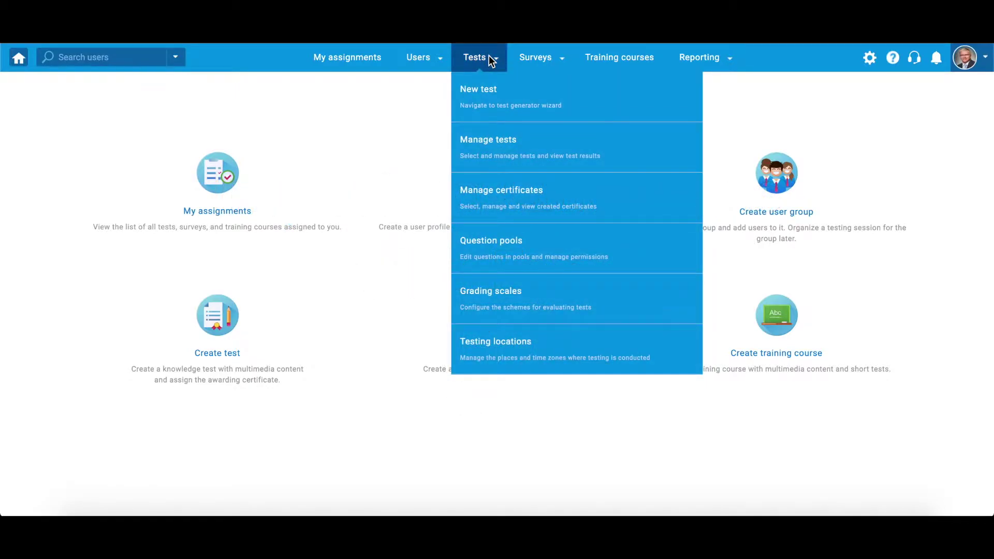
pyautogui.click(670, 258)
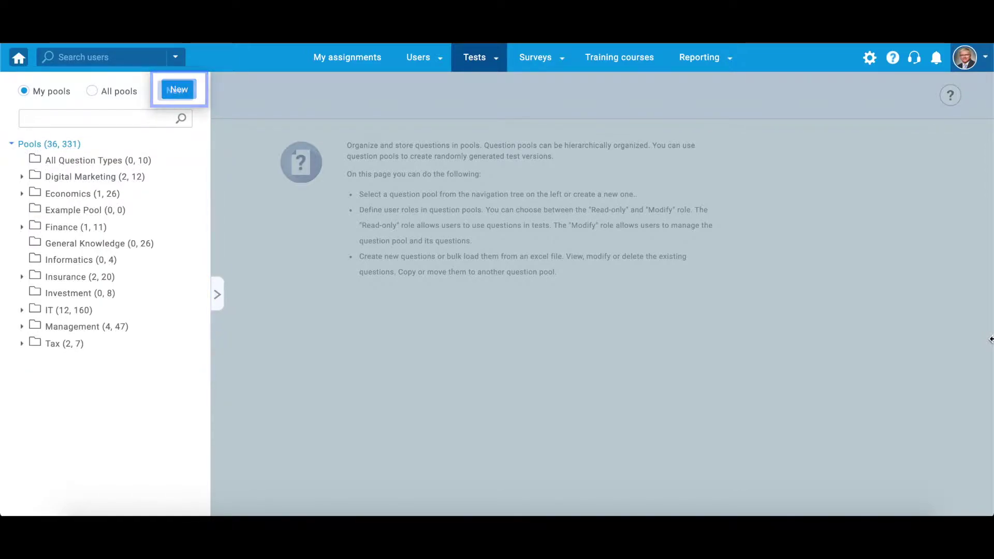
# - Add a new pool named 'Question Pool Example' and save it
pyautogui.click(182, 96)
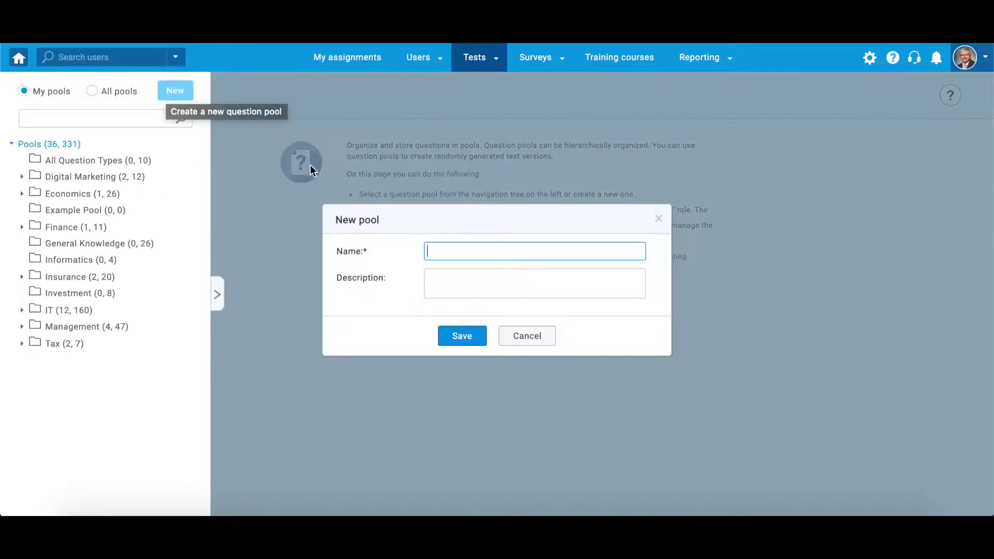
pyautogui.click(461, 249)
pyautogui.write('Question Poo')
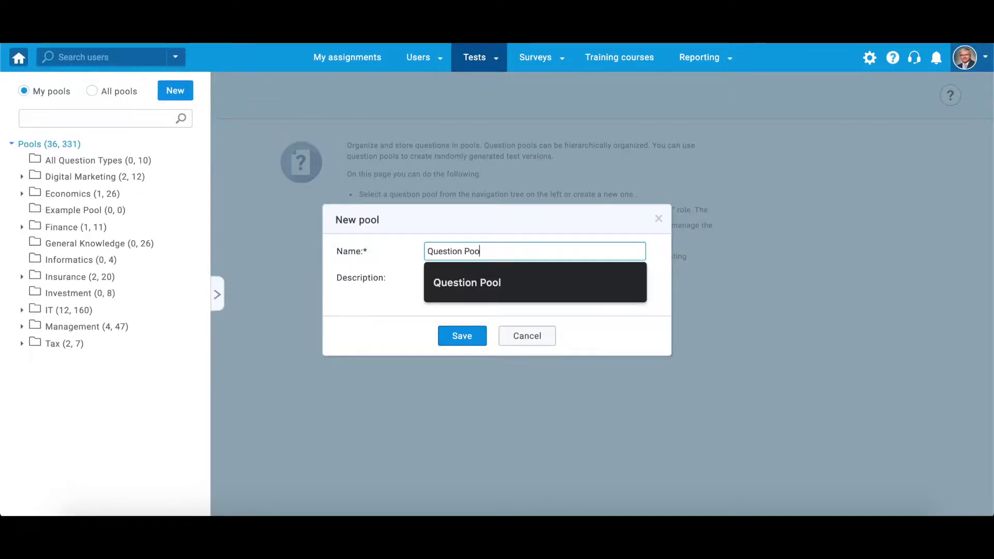
pyautogui.write('l Example')
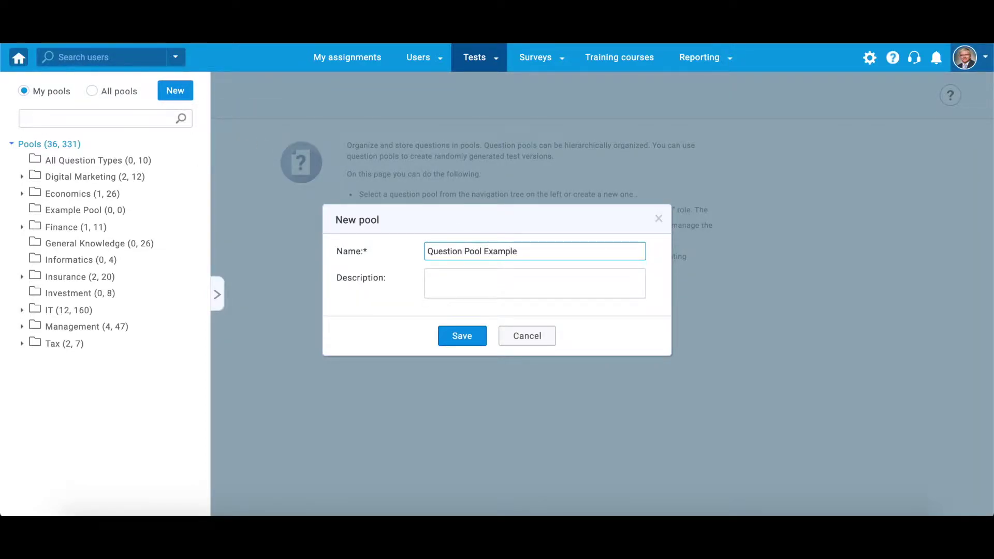
pyautogui.click(466, 340)
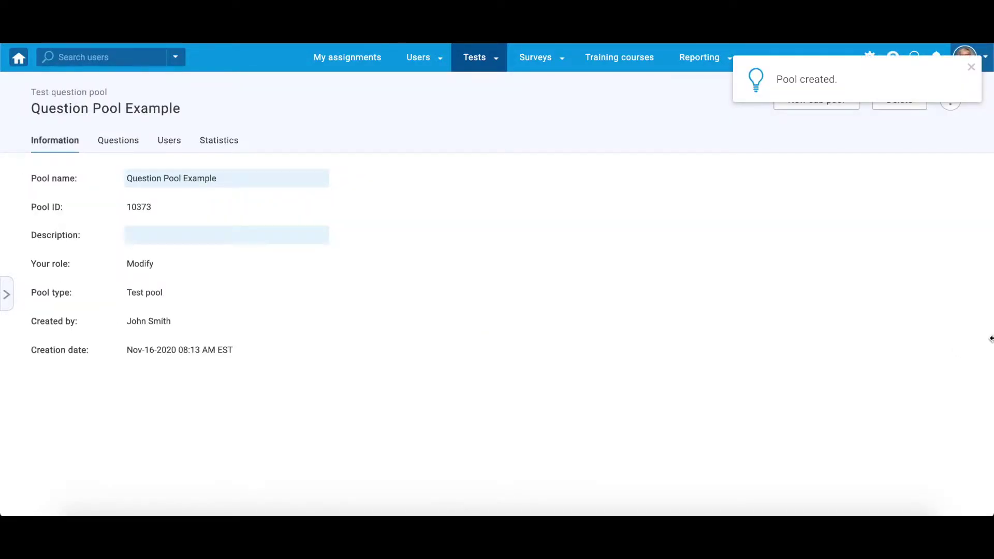
# - Show the pool's Questions list and bring up the Load questions options
pyautogui.click(124, 143)
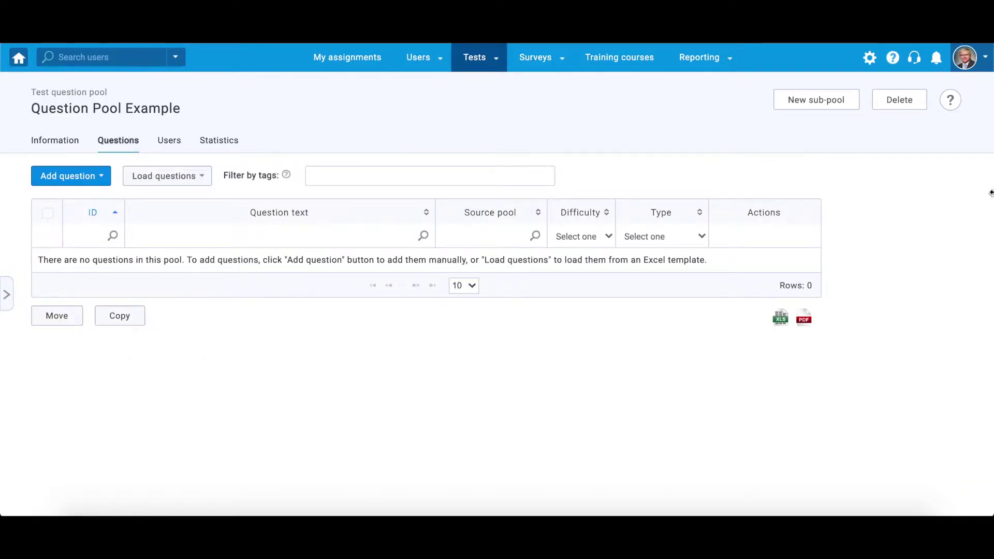
pyautogui.click(202, 178)
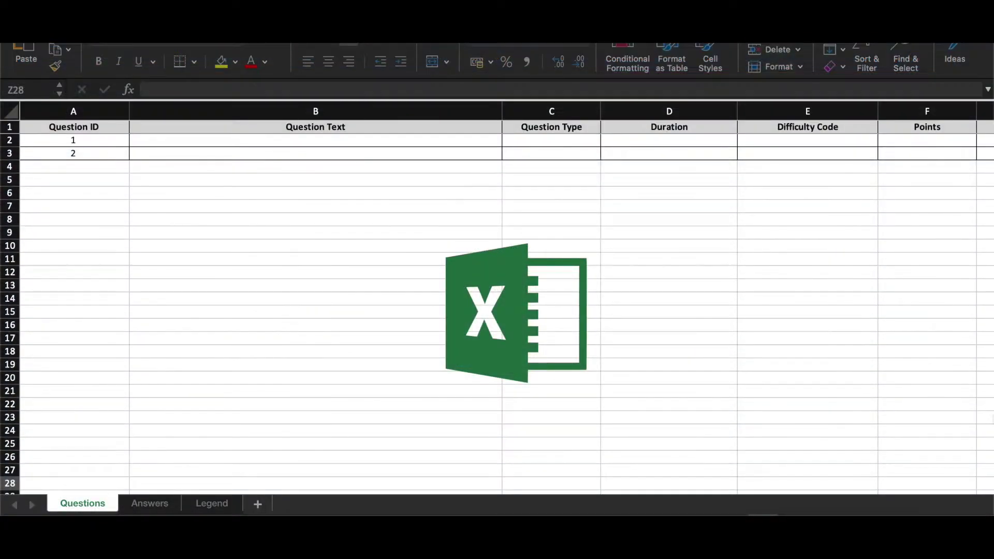
pyautogui.hscroll(10, 931, 401)
pyautogui.hscroll(-10, 932, 400)
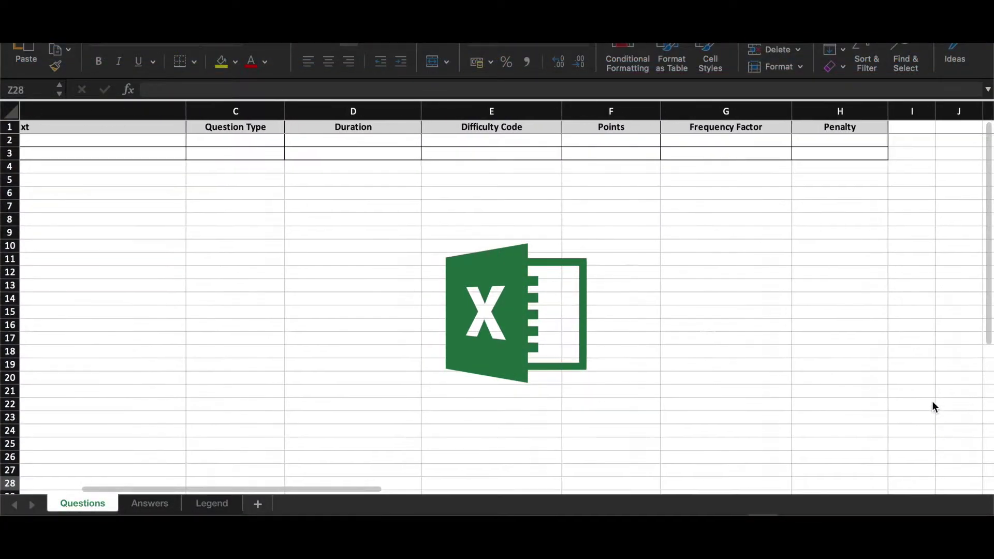
pyautogui.click(147, 503)
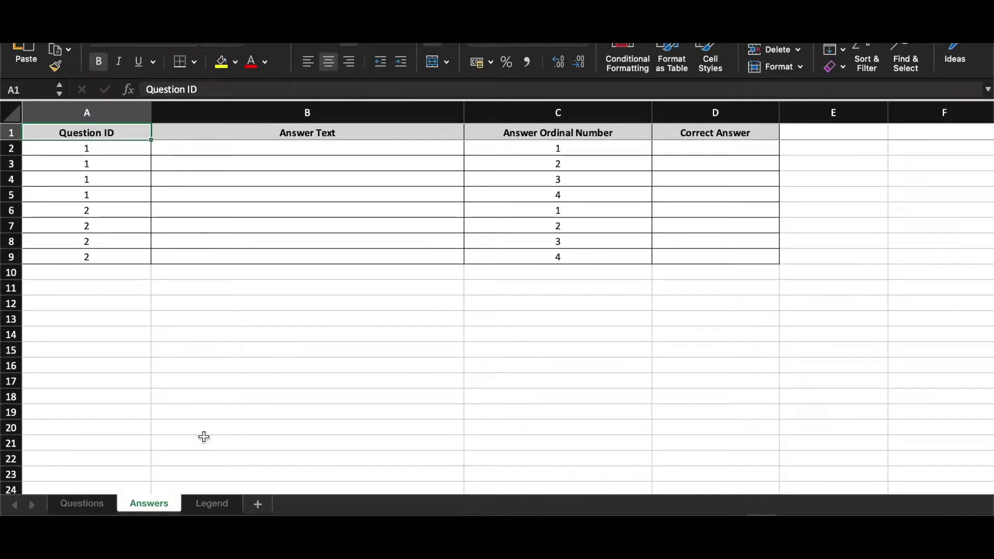
pyautogui.click(222, 503)
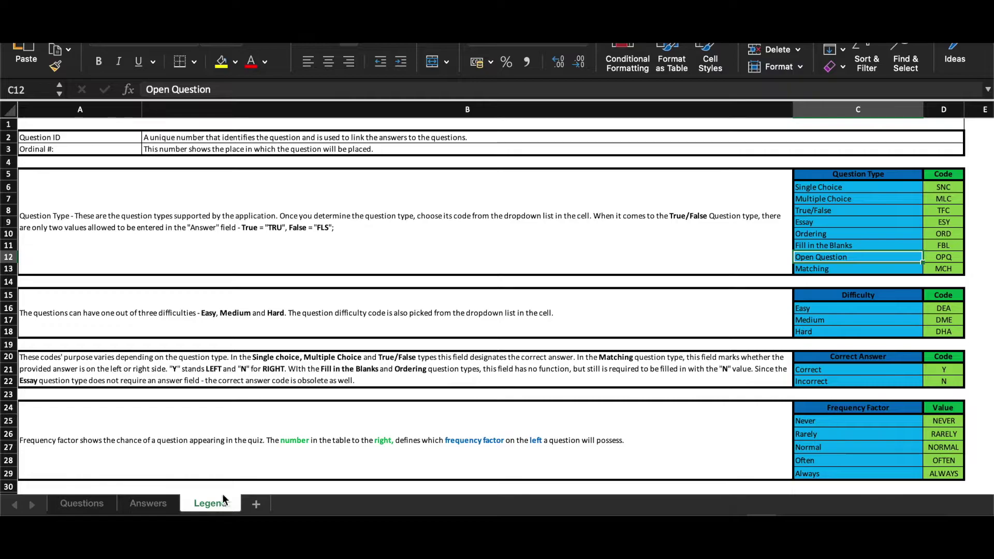
pyautogui.scroll(-1, 250, 456)
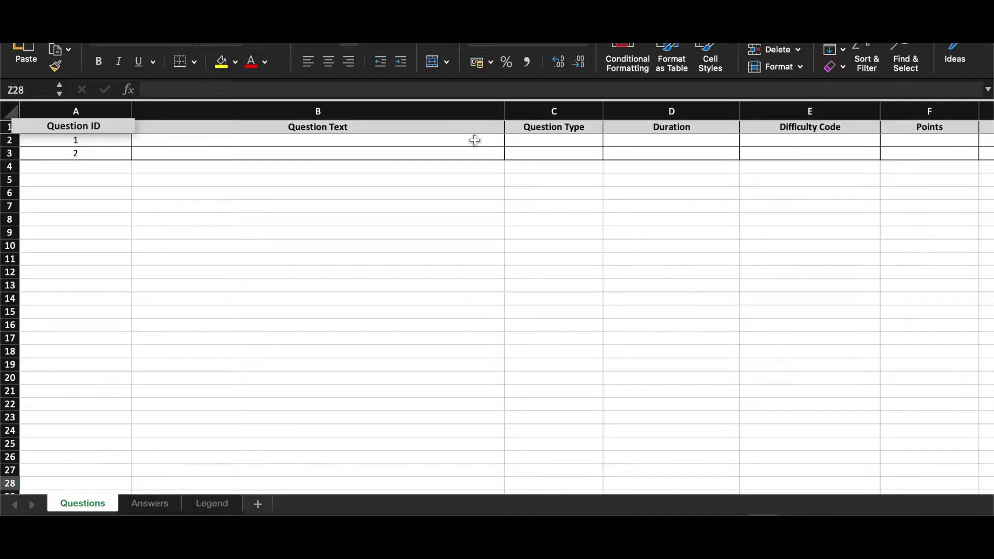
# - Paste the first question text into B2 and set its type to SNC
pyautogui.click(466, 141)
pyautogui.write('How many milligrams are there in one gram?')
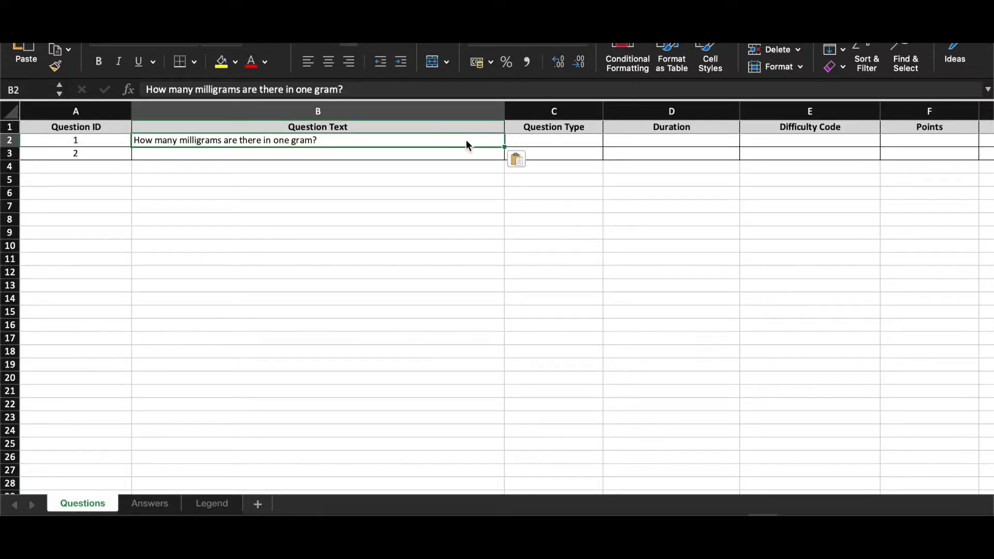
pyautogui.click(523, 140)
pyautogui.click(609, 141)
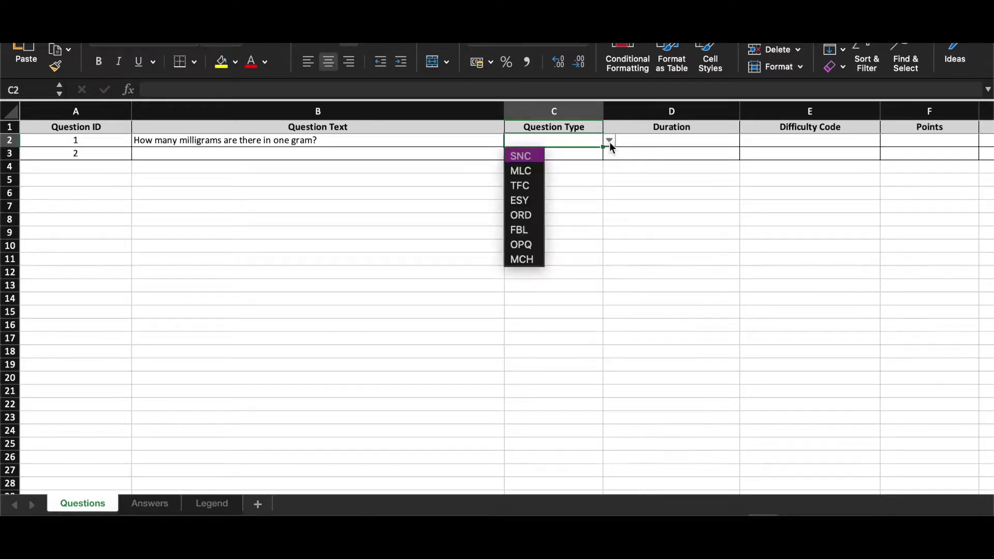
pyautogui.click(537, 158)
# - Enter a 120-second duration in D2 and list E2's difficulty codes
pyautogui.click(692, 142)
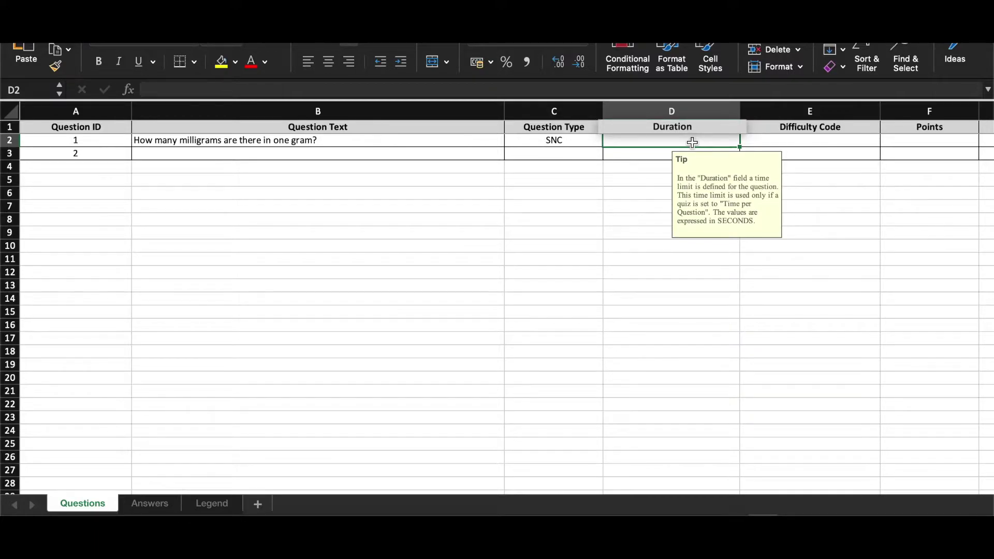
pyautogui.write('120')
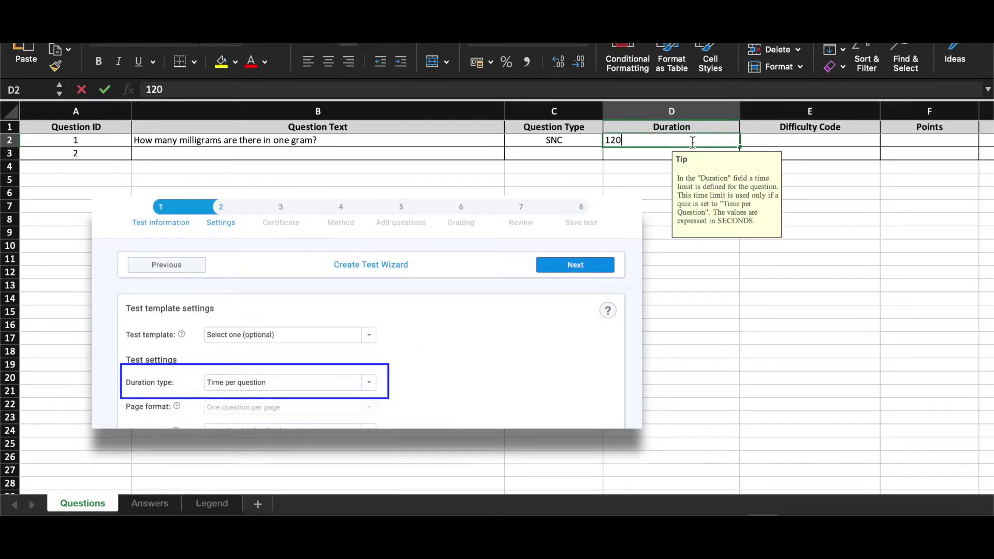
pyautogui.click(825, 144)
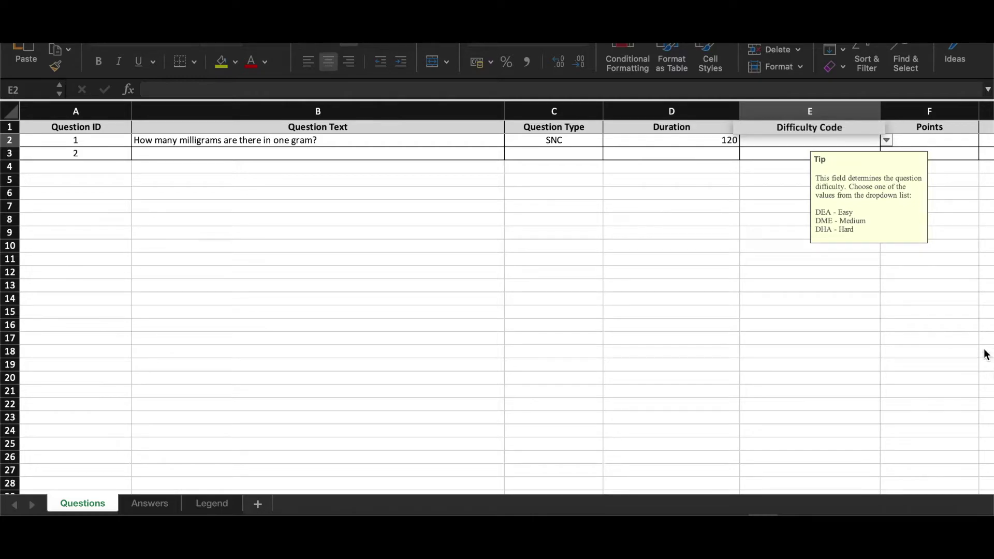
pyautogui.click(886, 140)
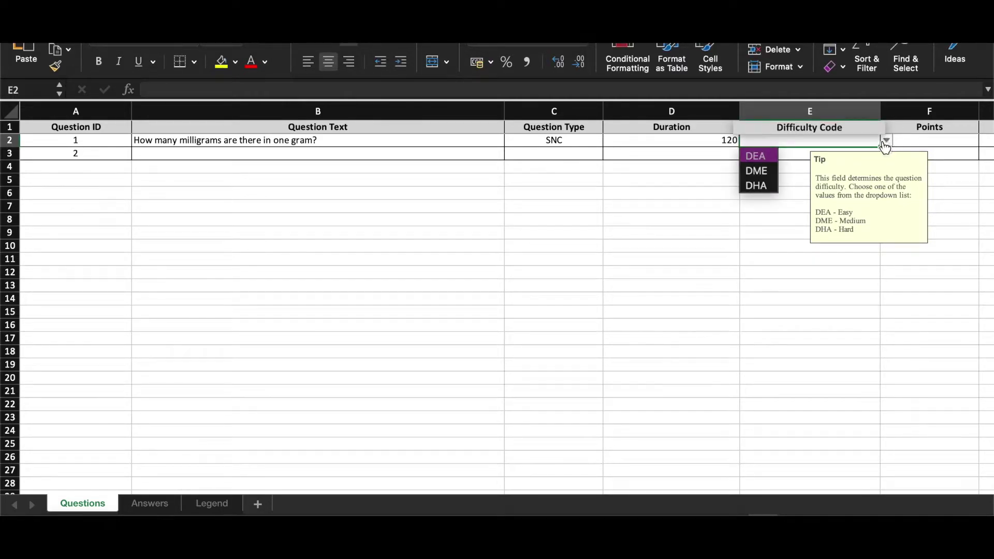
# - Set question 1's difficulty to DEA and its points to 3
pyautogui.click(760, 154)
pyautogui.click(961, 140)
pyautogui.write('3')
# - Set question 1's frequency factor to ALWAYS and its penalty to 1
pyautogui.hscroll(5, 828, 259)
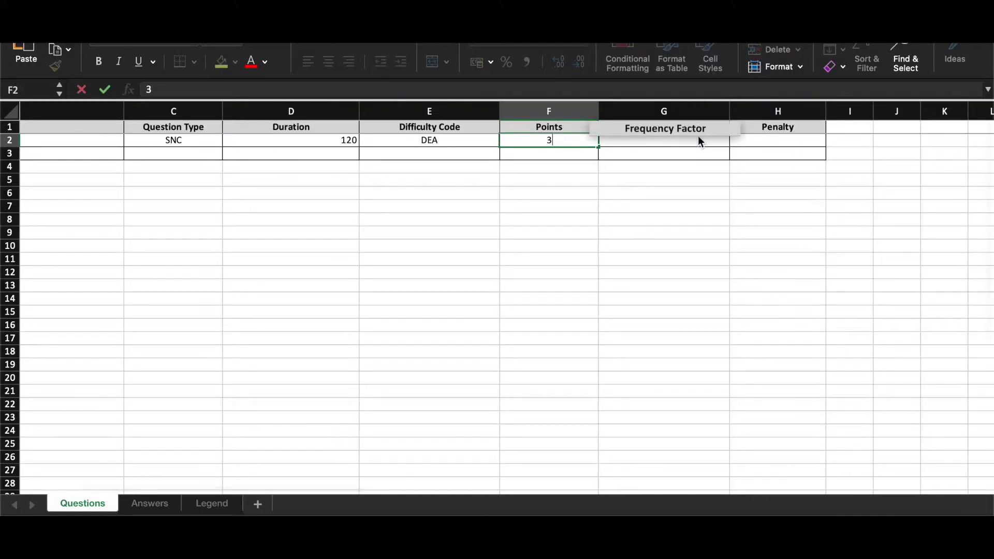
pyautogui.click(698, 139)
pyautogui.click(737, 139)
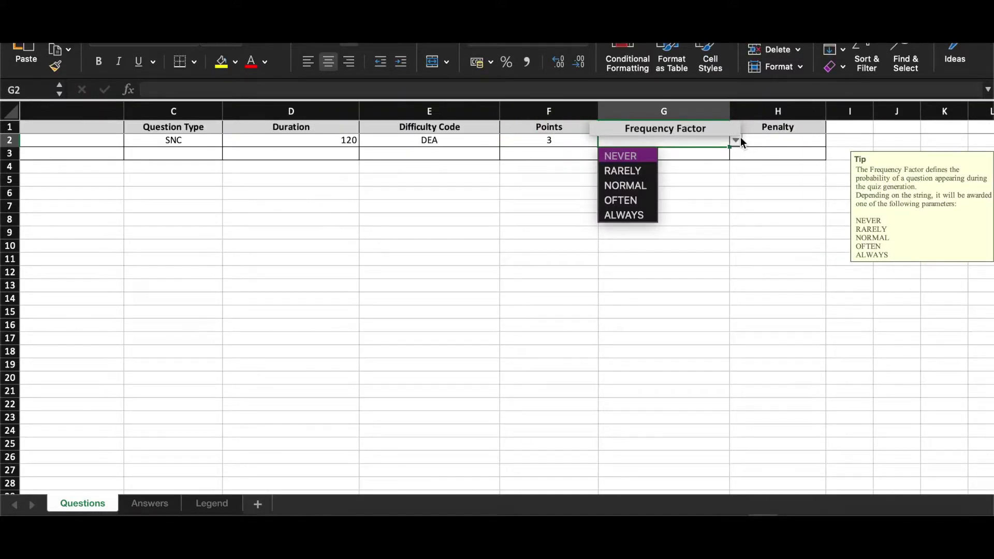
pyautogui.click(639, 214)
pyautogui.click(784, 141)
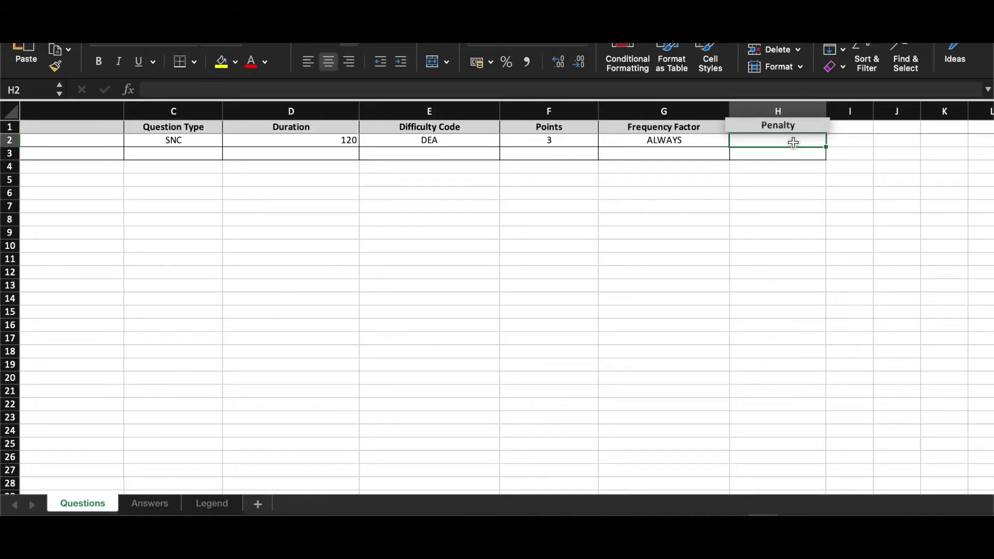
pyautogui.write('1')
pyautogui.hscroll(-5, 960, 238)
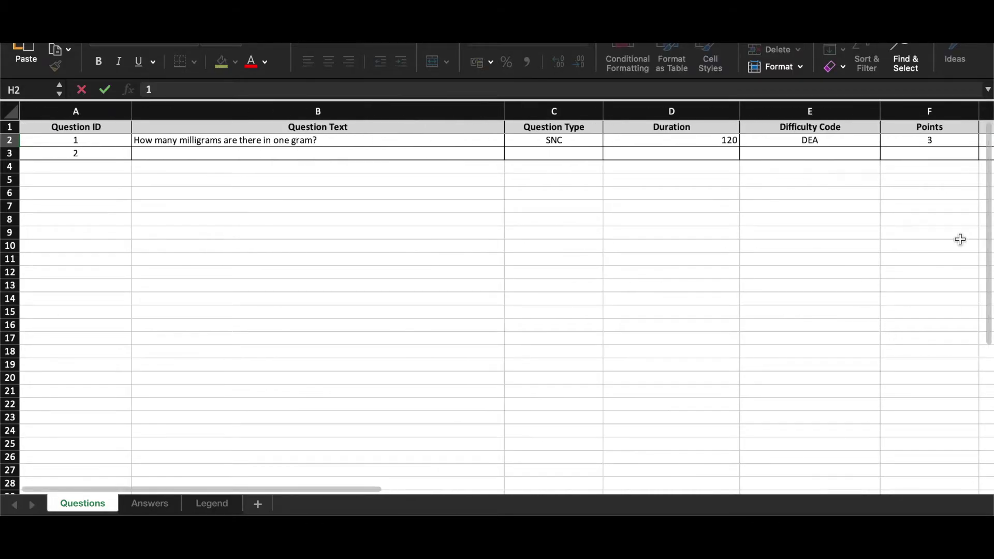
# - On the Answers sheet, enter answers 10, 1000, 10000 and 100 in B2:B5
pyautogui.click(150, 504)
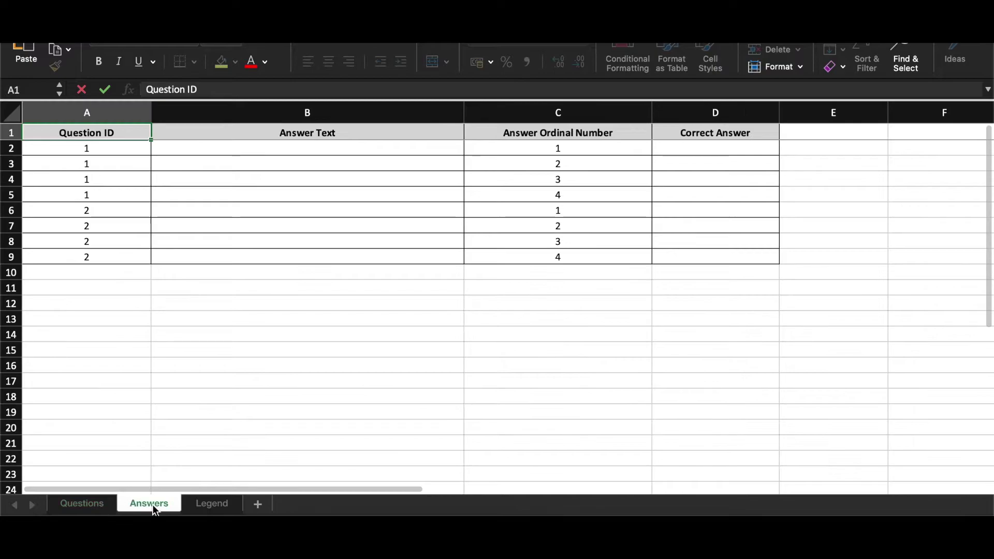
pyautogui.click(406, 152)
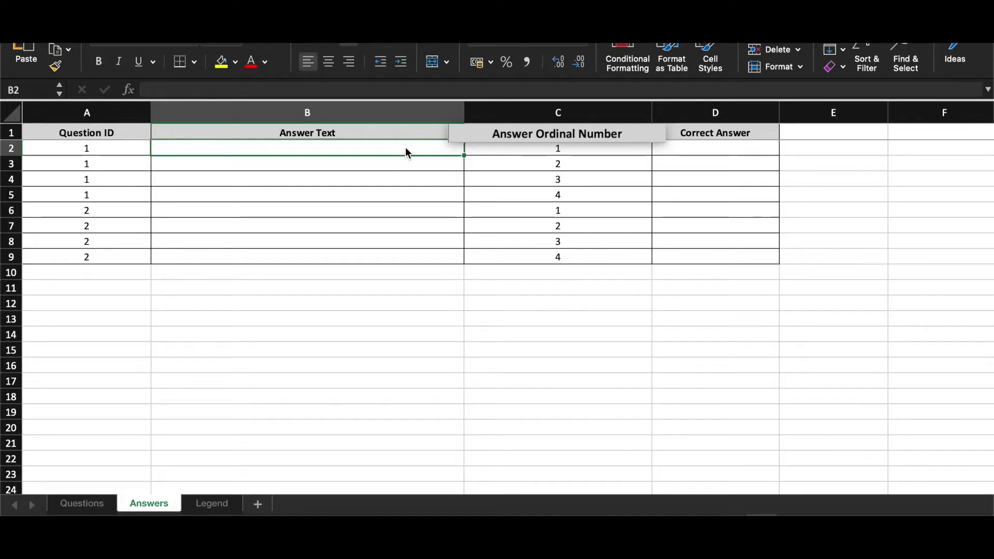
pyautogui.write('10')
pyautogui.click(387, 163)
pyautogui.write('1000')
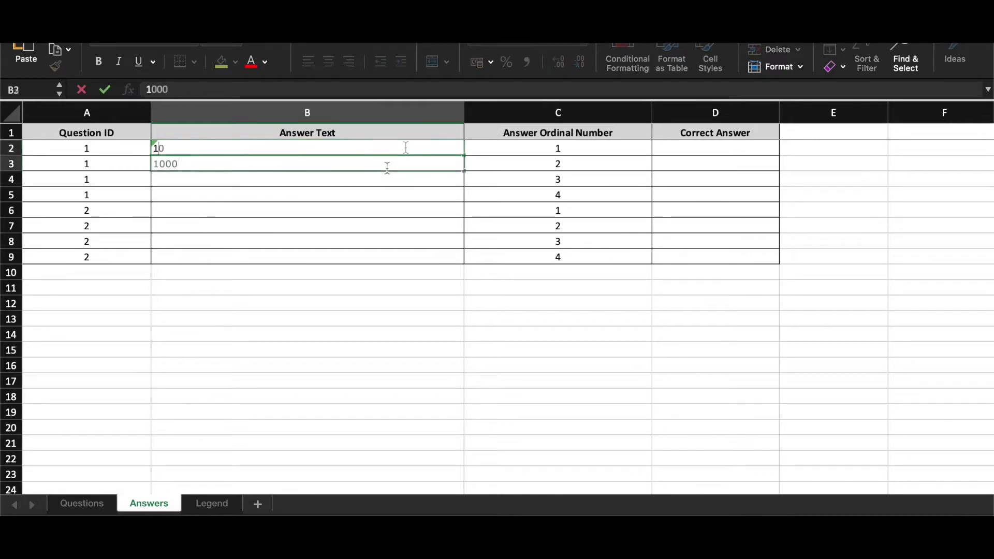
pyautogui.click(397, 183)
pyautogui.write('10000')
pyautogui.click(397, 202)
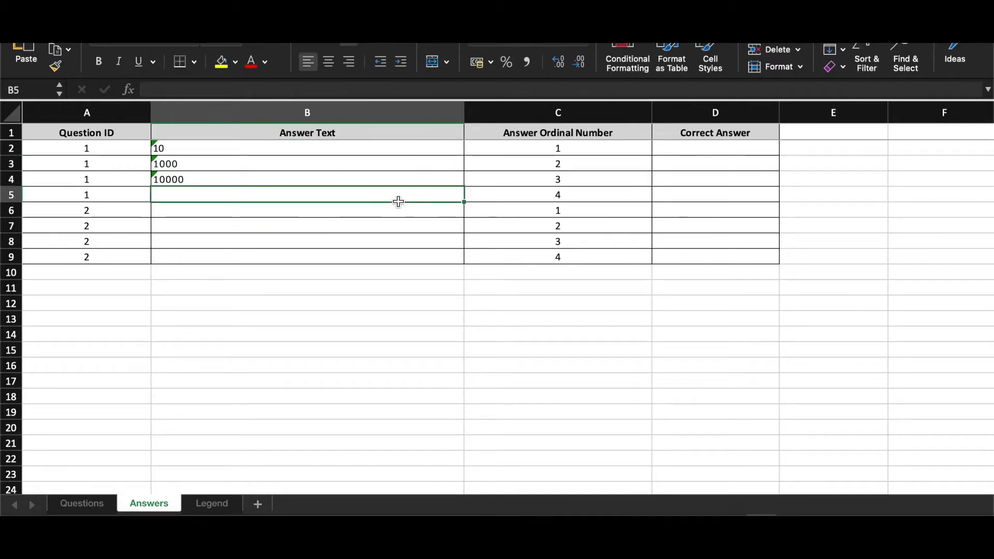
pyautogui.write('100')
# - Mark the answers N, Y, N, N in D2:D5 so only 1000 is correct
pyautogui.click(707, 148)
pyautogui.click(785, 148)
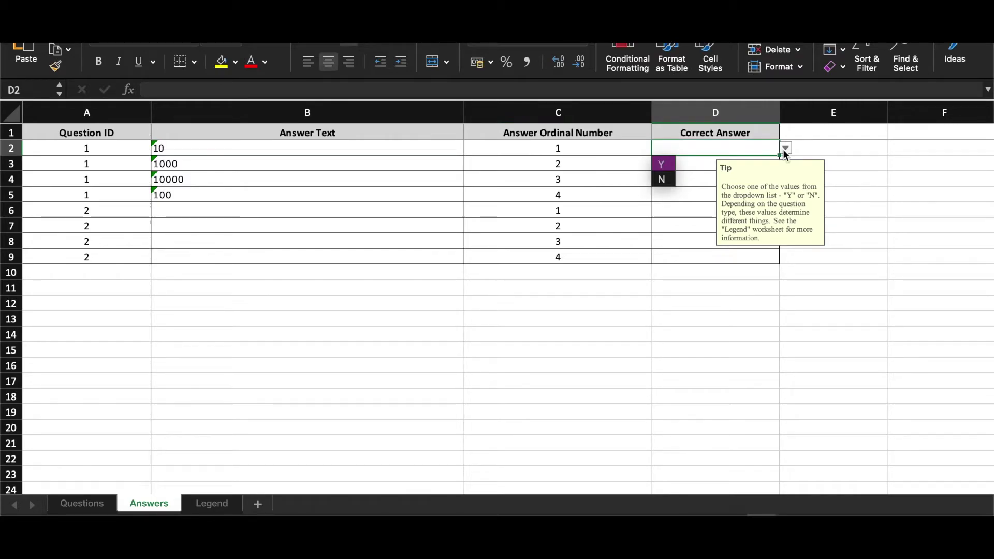
pyautogui.click(665, 179)
pyautogui.click(688, 164)
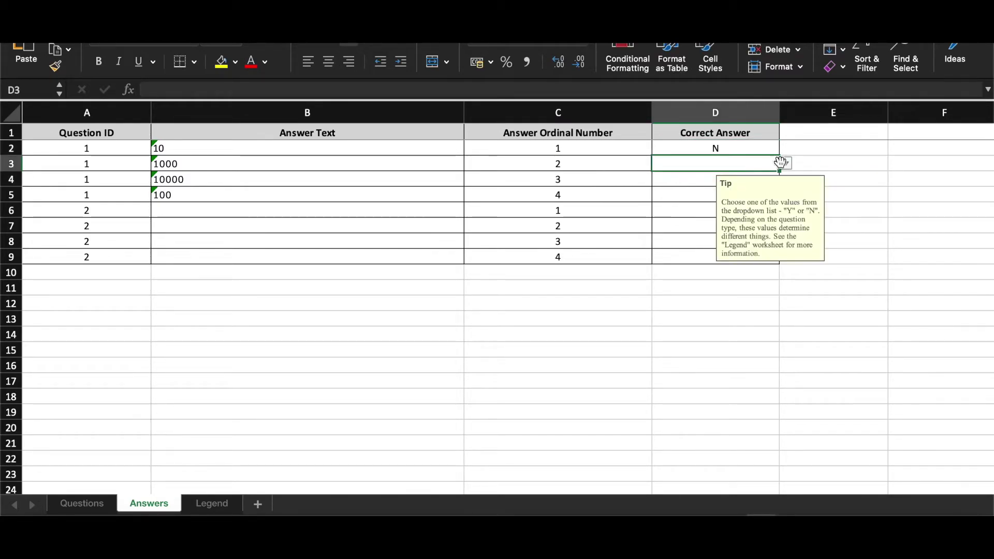
pyautogui.click(782, 163)
pyautogui.click(657, 179)
pyautogui.click(735, 179)
pyautogui.click(786, 178)
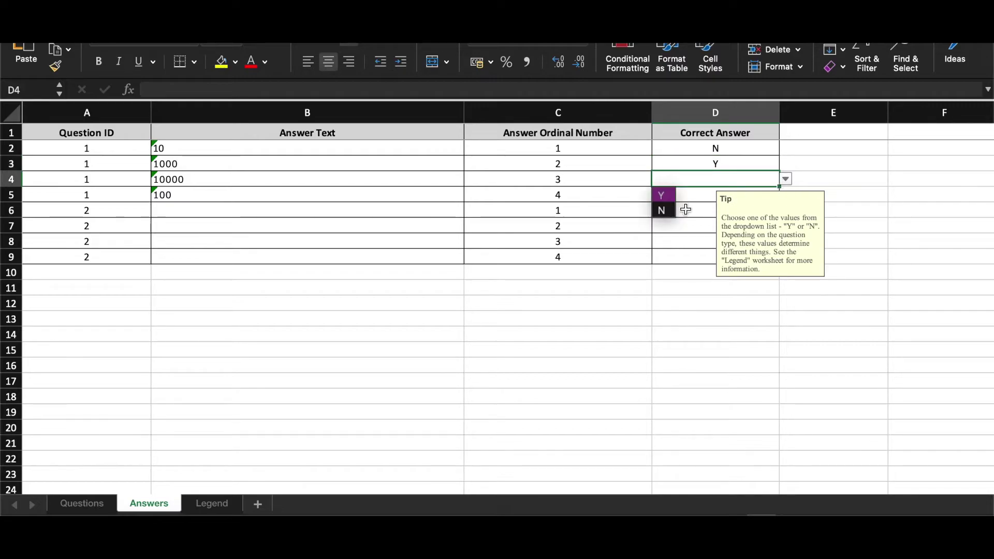
pyautogui.click(661, 209)
pyautogui.click(734, 193)
pyautogui.click(785, 194)
pyautogui.click(661, 226)
pyautogui.click(947, 350)
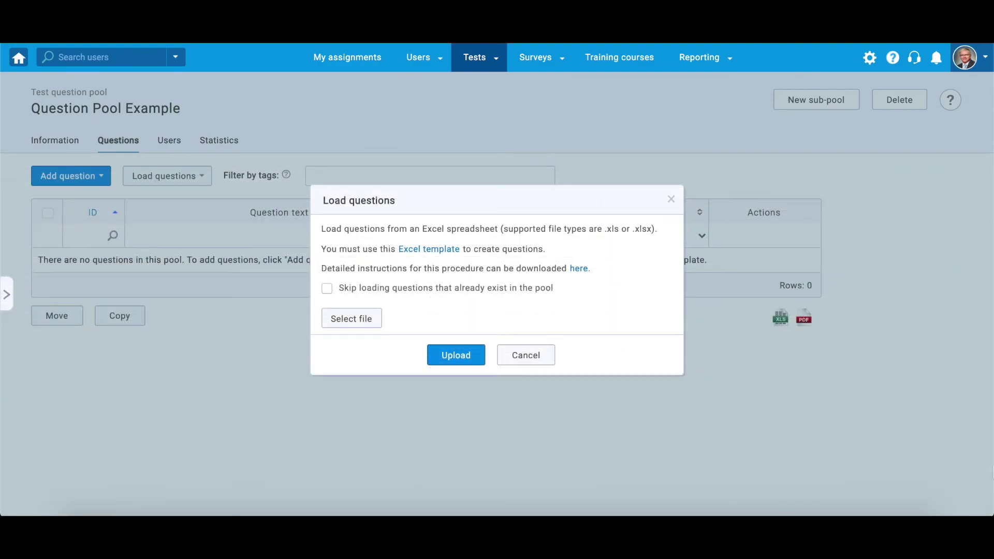
# - Select PoolQuestionsUploadTEMPLATE.xlsx and upload it into the pool
pyautogui.click(354, 320)
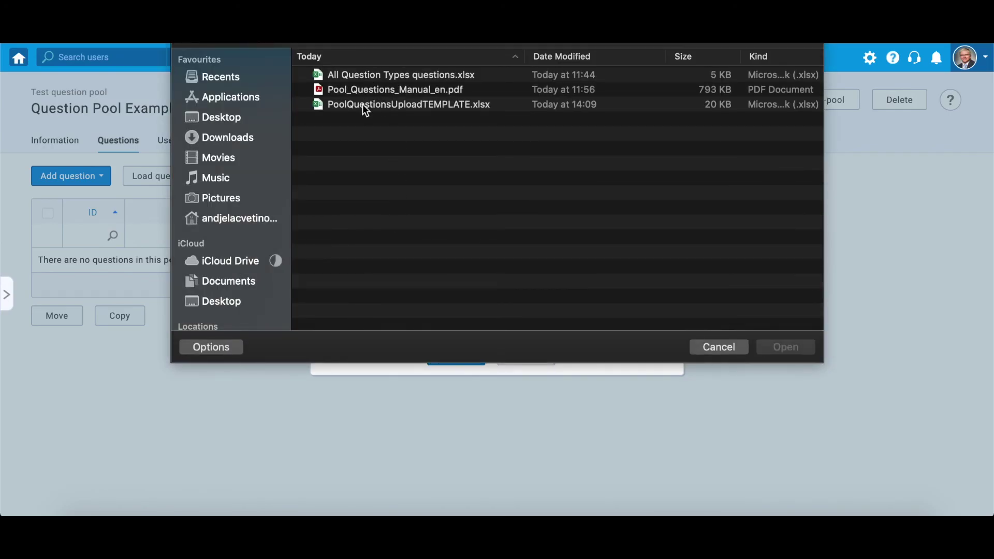
pyautogui.click(362, 104)
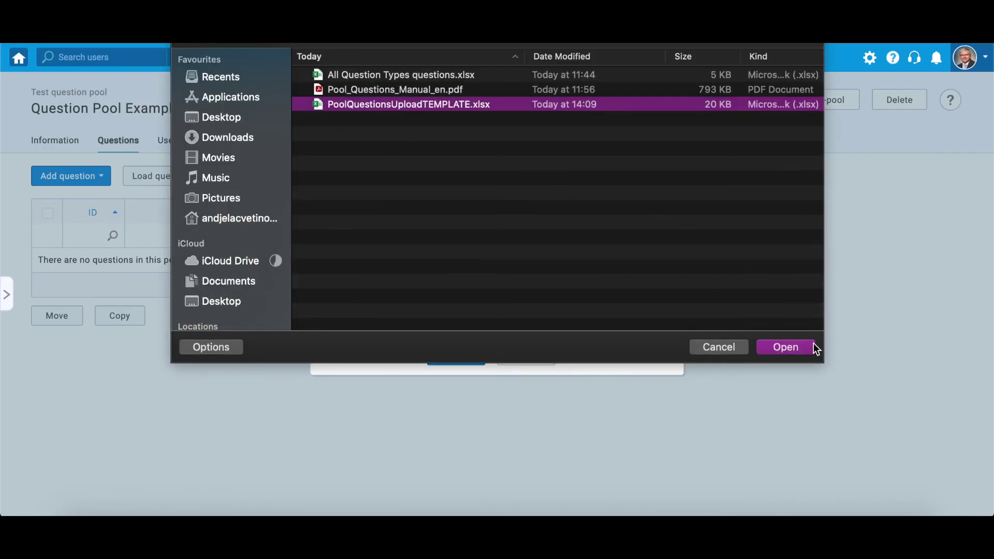
pyautogui.click(810, 347)
pyautogui.click(448, 358)
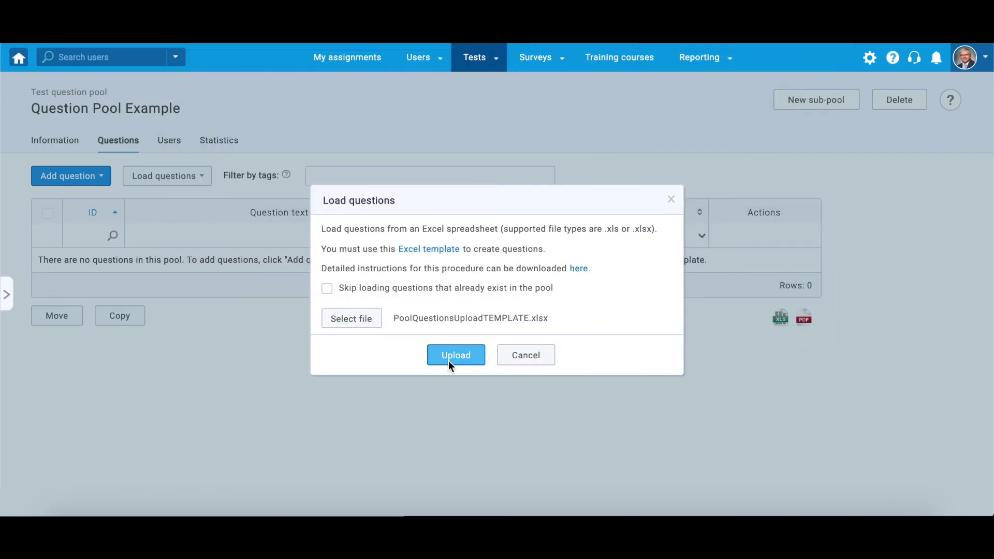